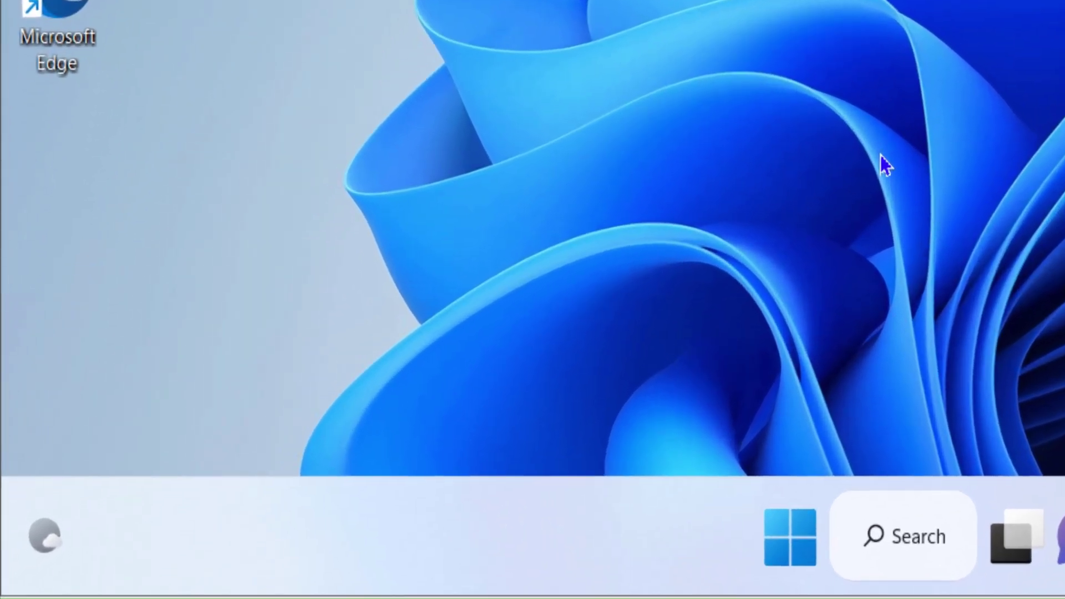
Launch regedit from the Run prompt and approve the User Account Control prompt
key(super+r)
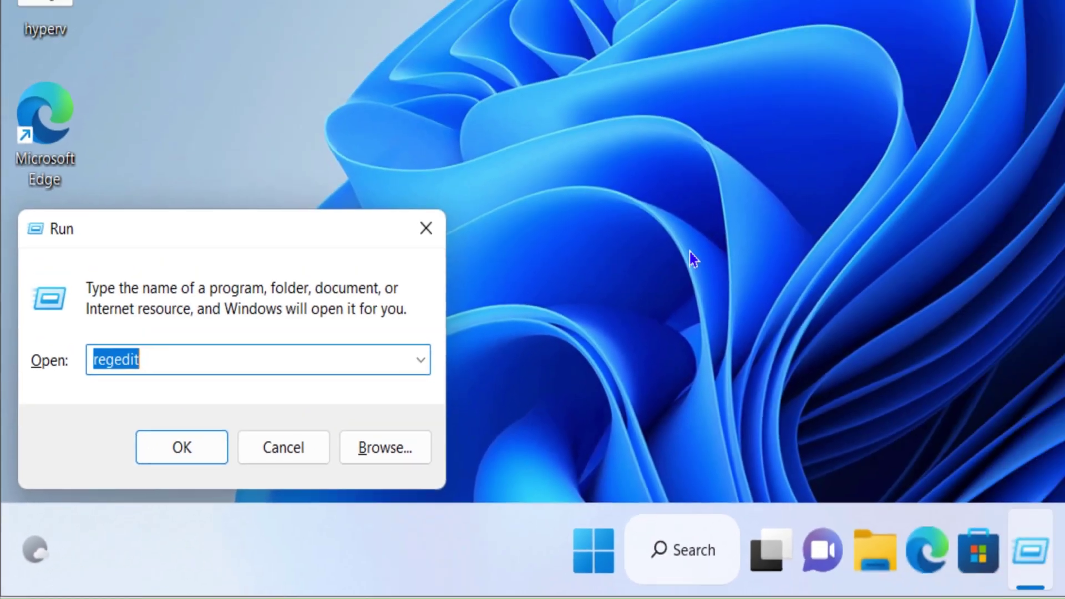
key(Return)
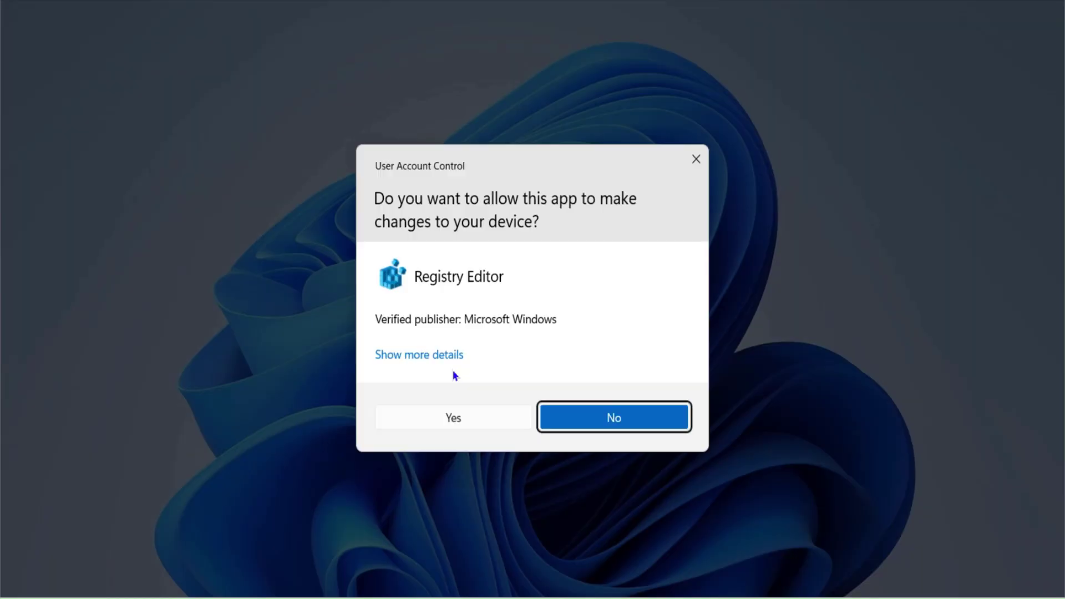
click(471, 427)
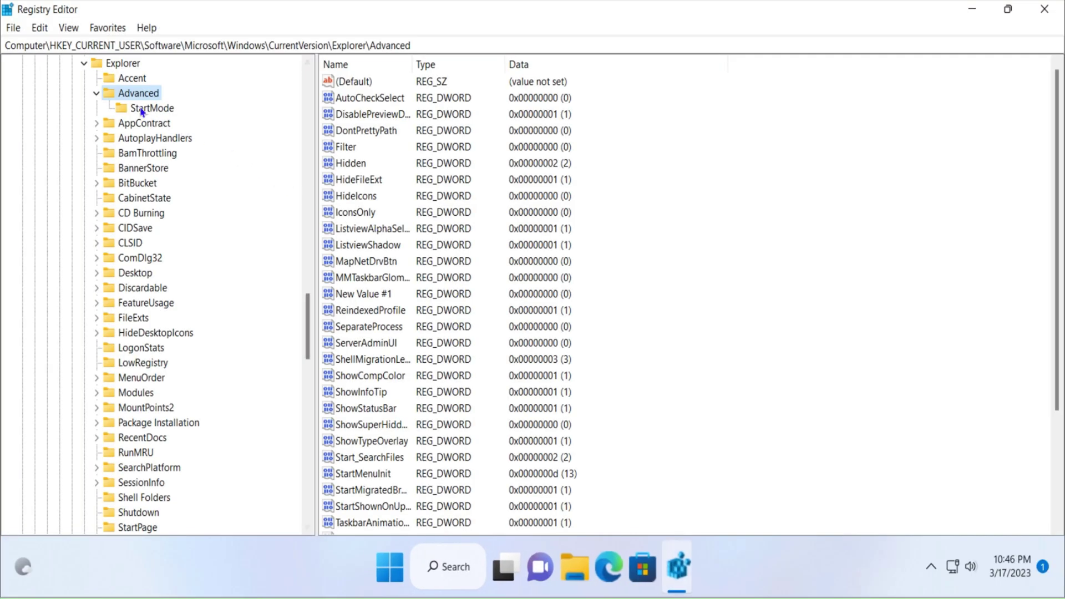
Collapse Explorer and expand HKEY_CURRENT_USER > Software > Microsoft in the key tree
click(84, 63)
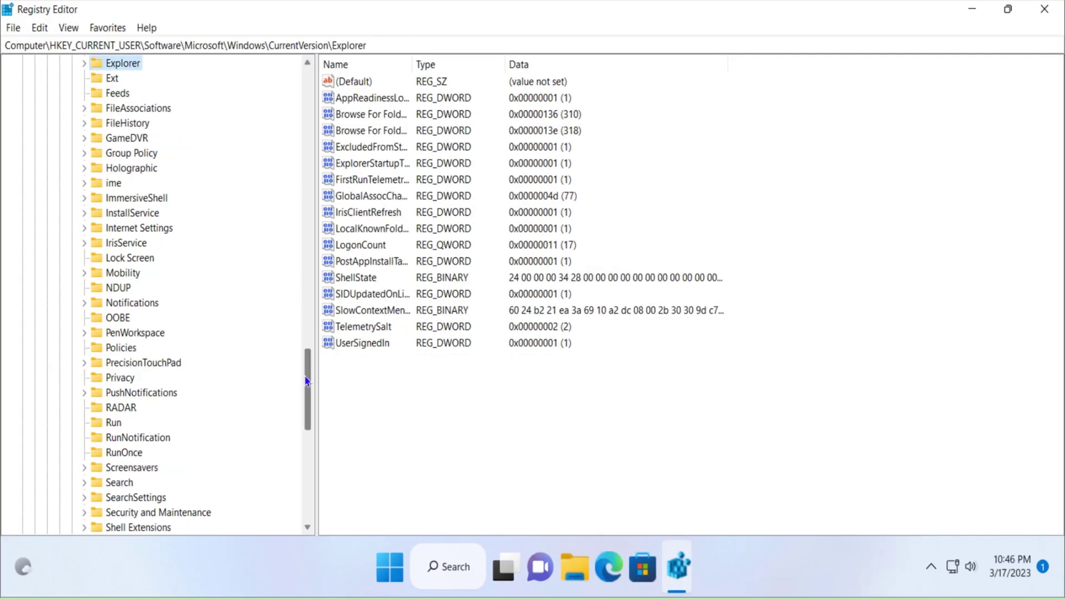
drag(307, 388, 307, 97)
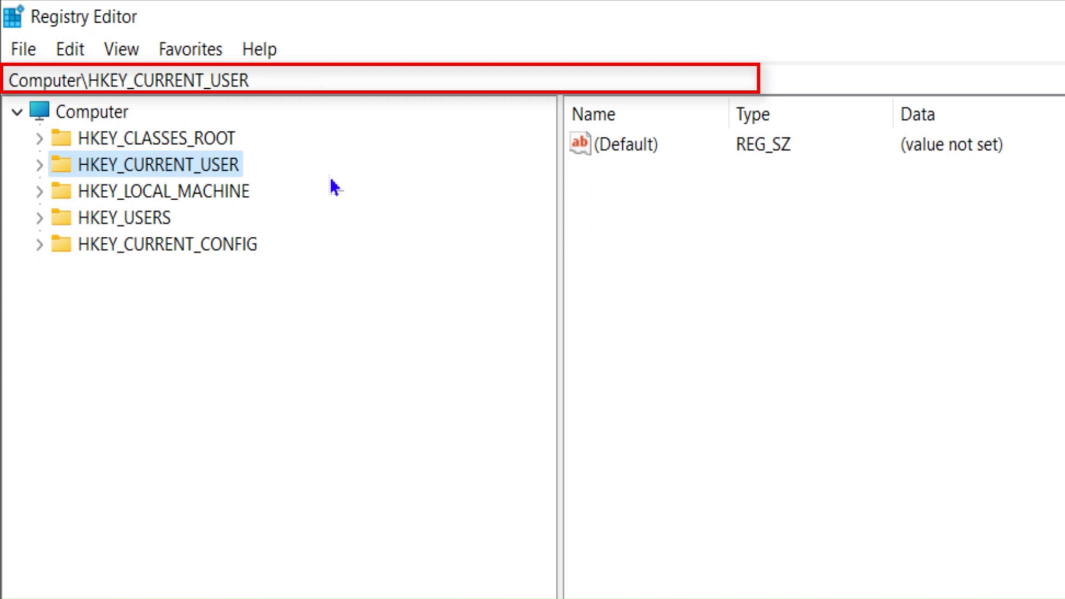
click(40, 166)
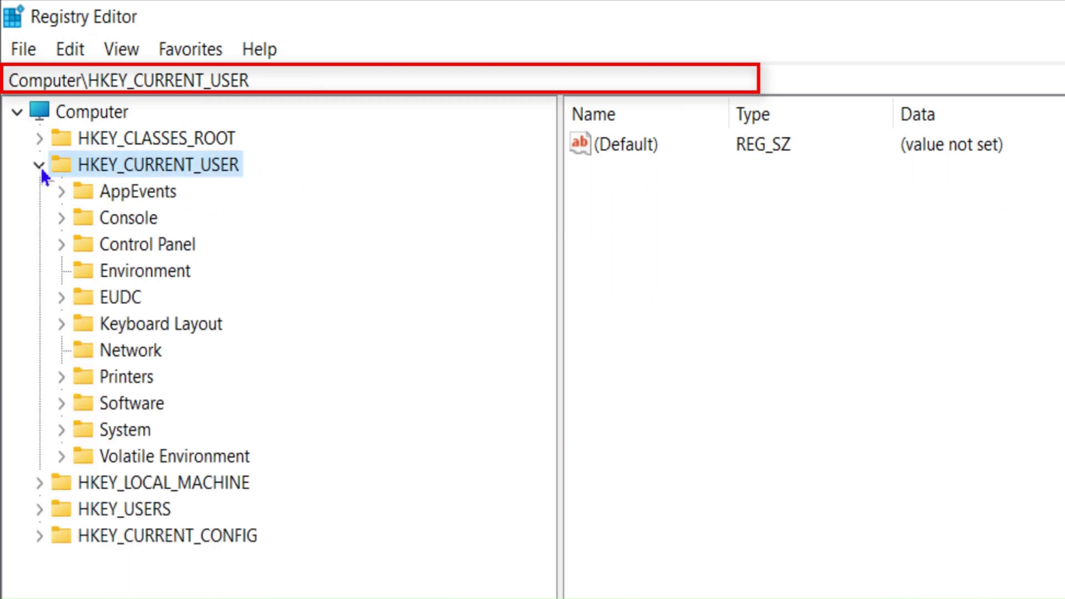
click(139, 407)
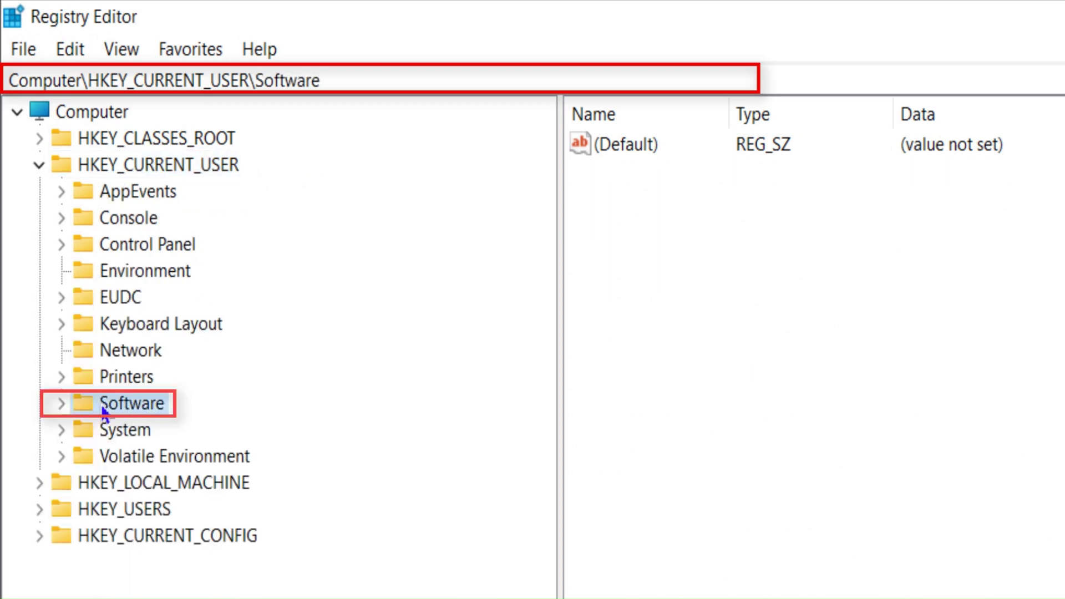
click(61, 403)
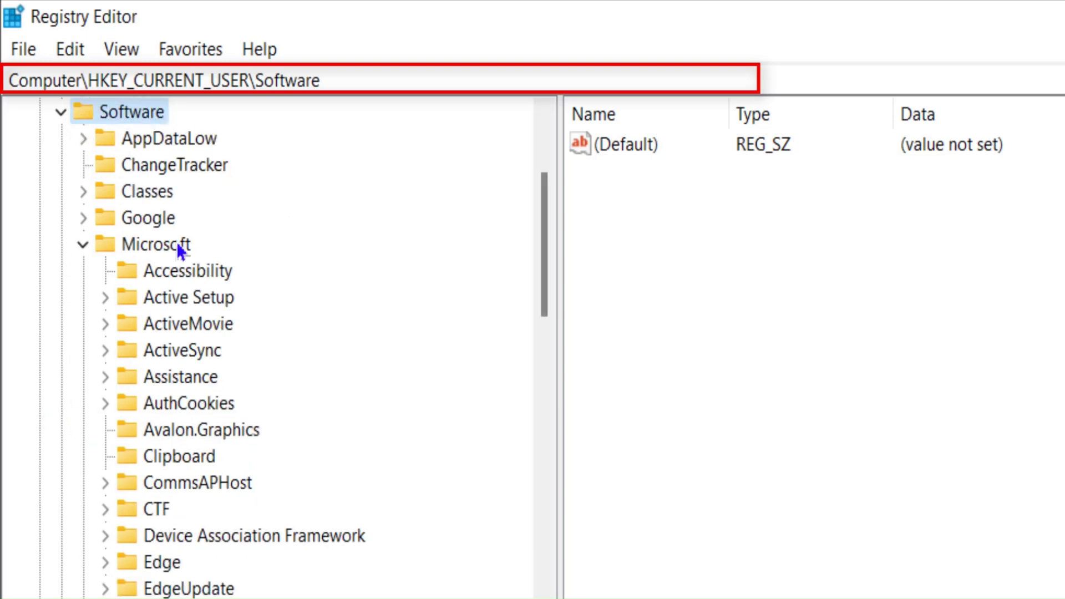
click(84, 245)
click(83, 536)
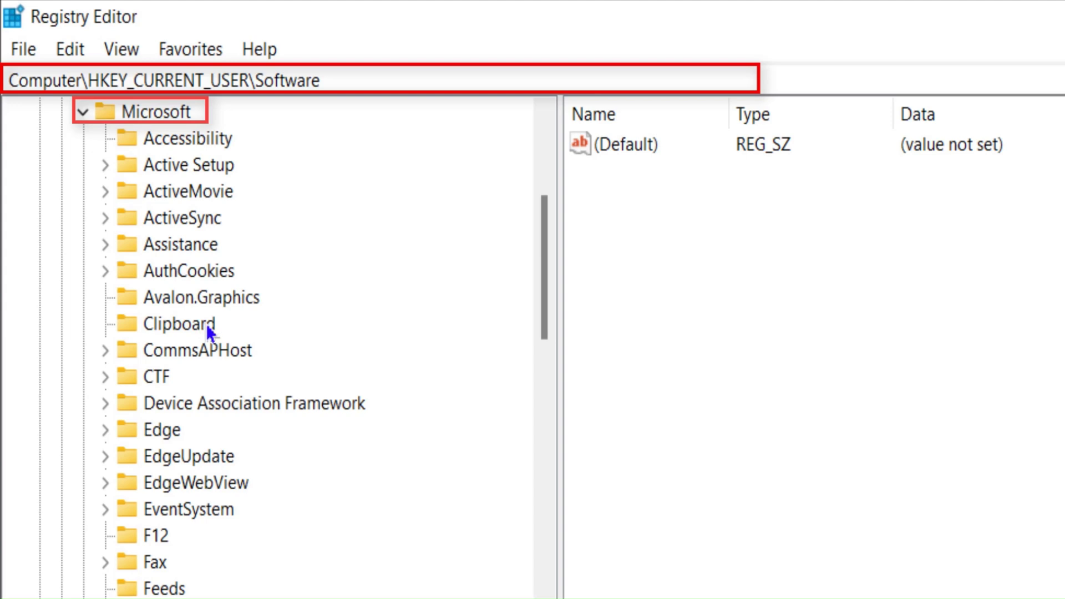
scroll(206, 324, down, 20)
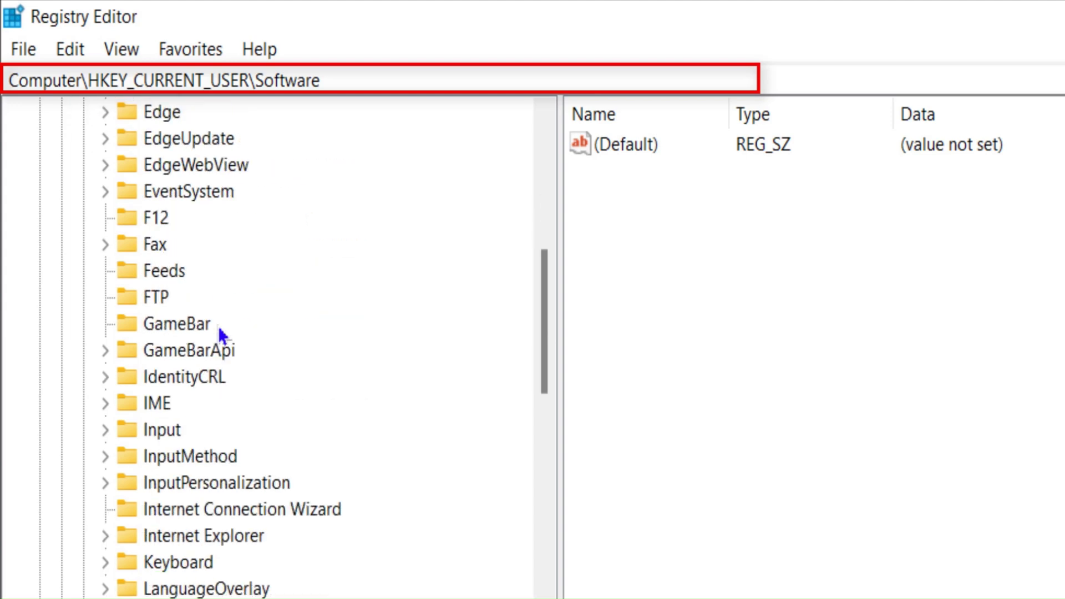
scroll(128, 433, up, 2)
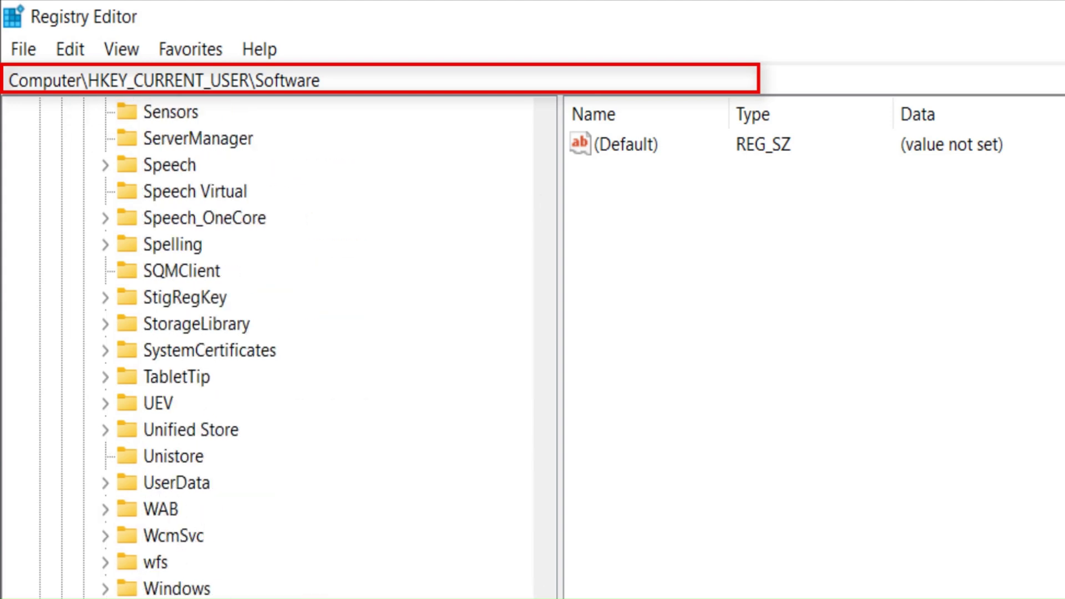
Expand Windows and CurrentVersion under Microsoft and scroll to the Explorer key
click(183, 589)
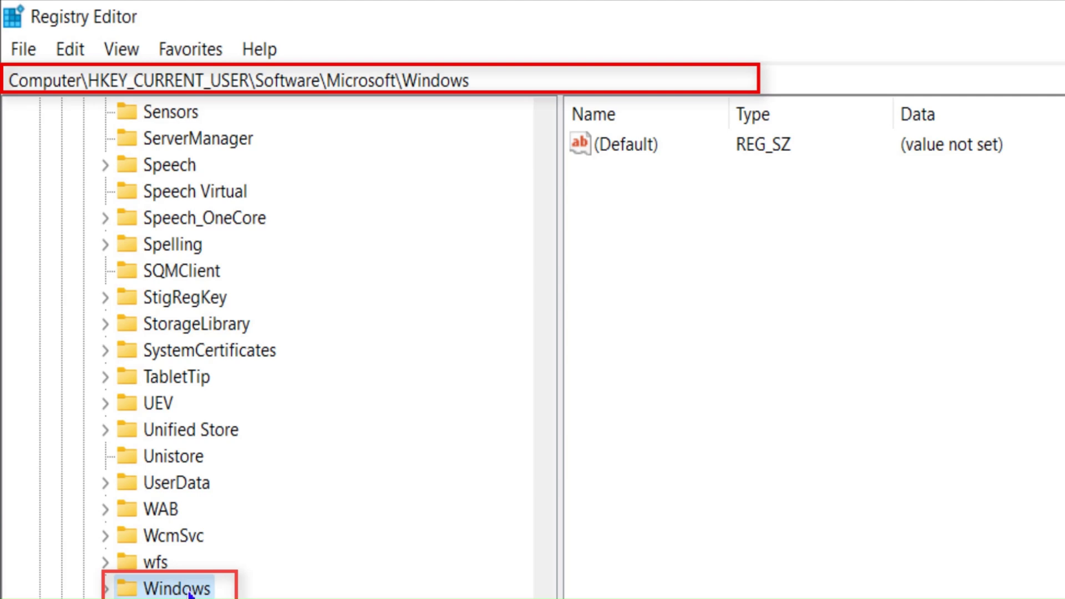
click(105, 589)
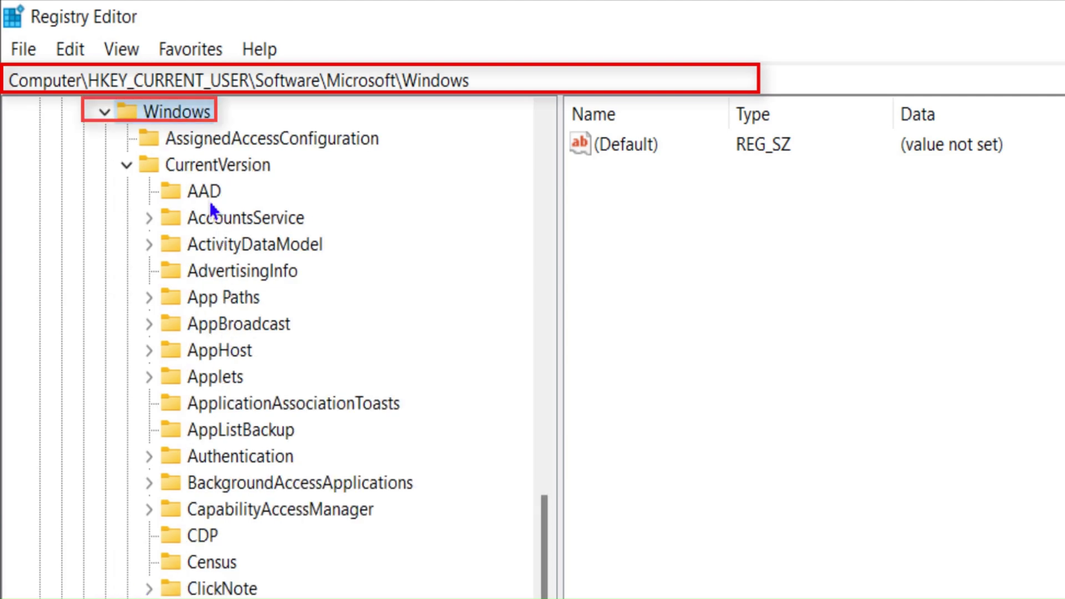
click(125, 166)
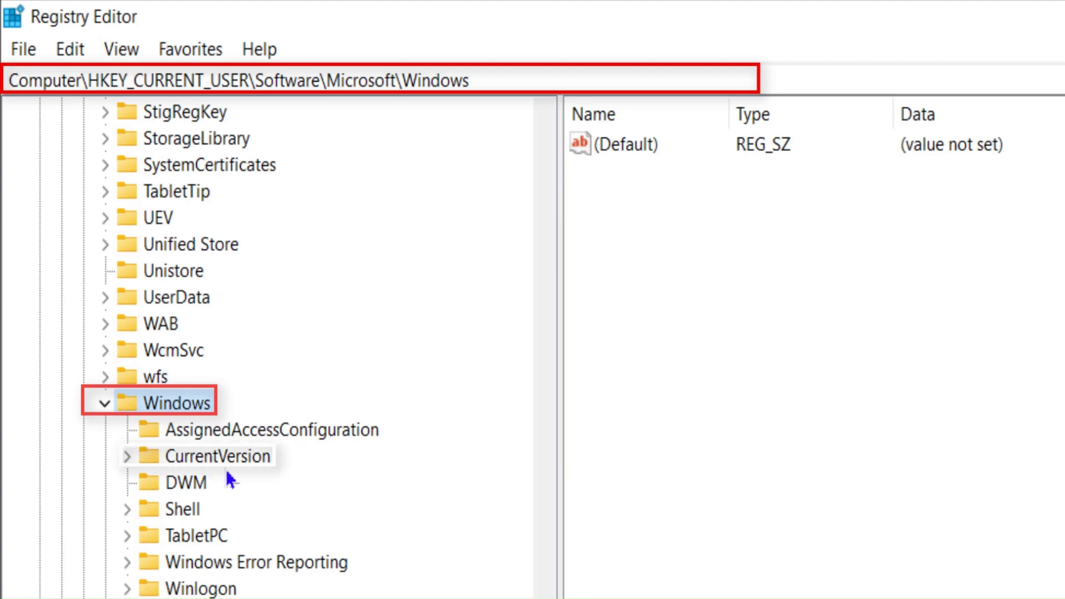
click(128, 459)
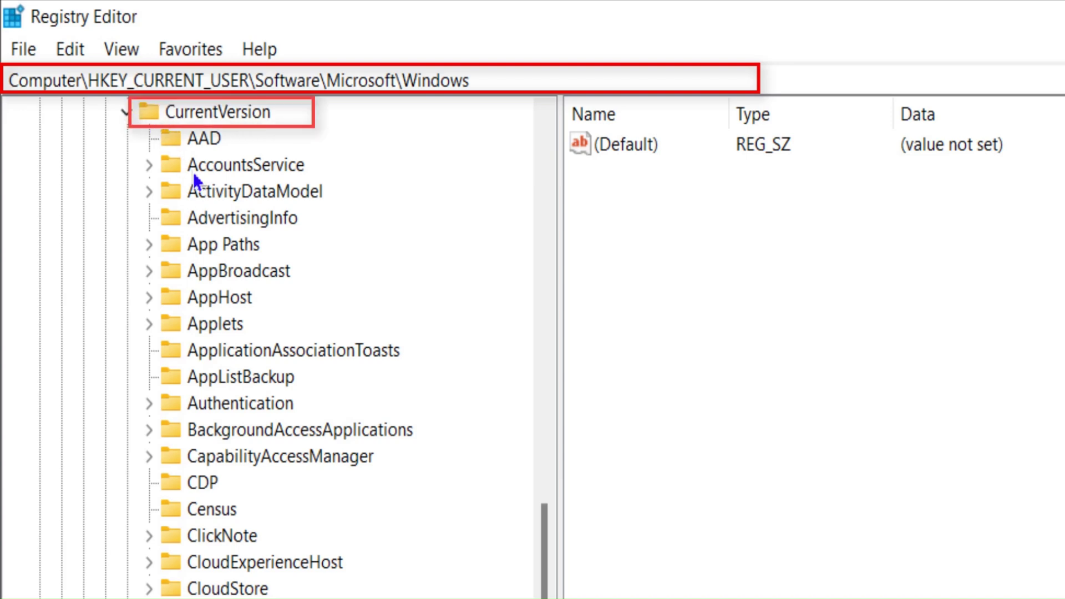
scroll(302, 433, down, 8)
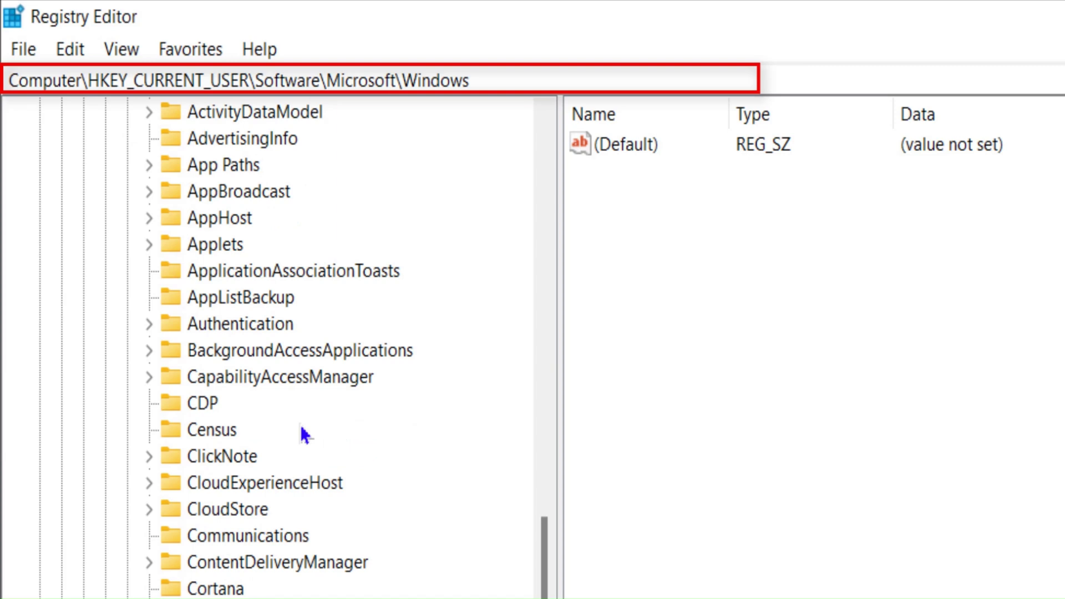
scroll(304, 432, up, 5)
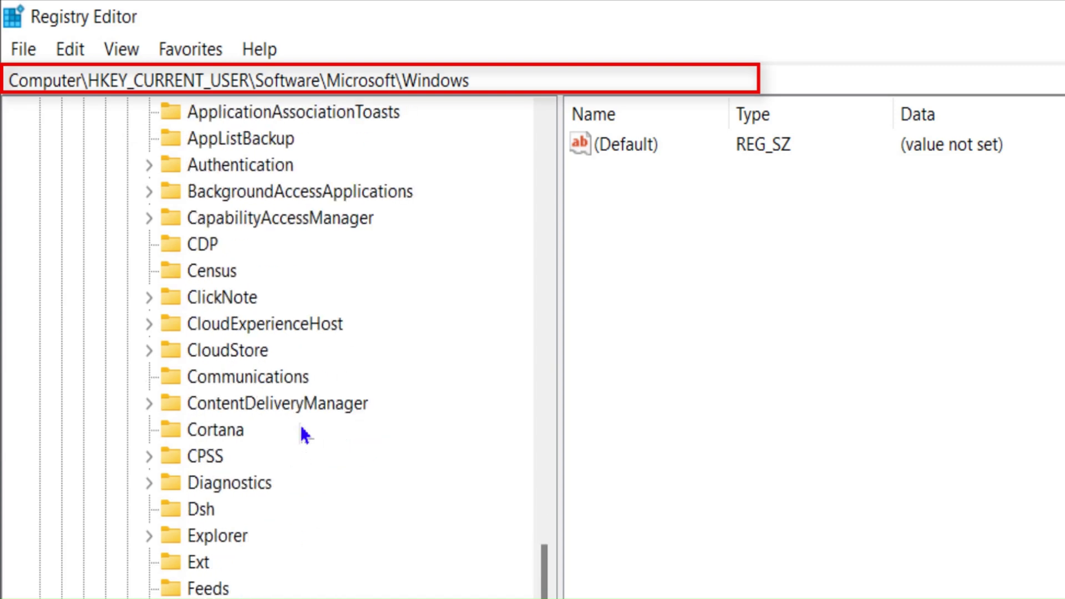
scroll(304, 430, up, 3)
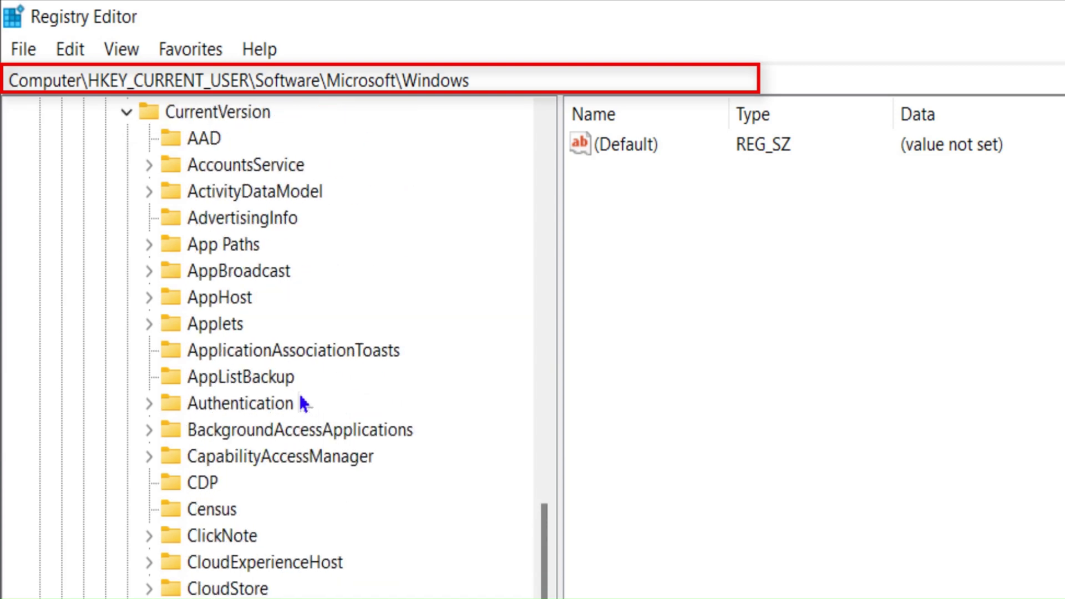
scroll(300, 403, down, 6)
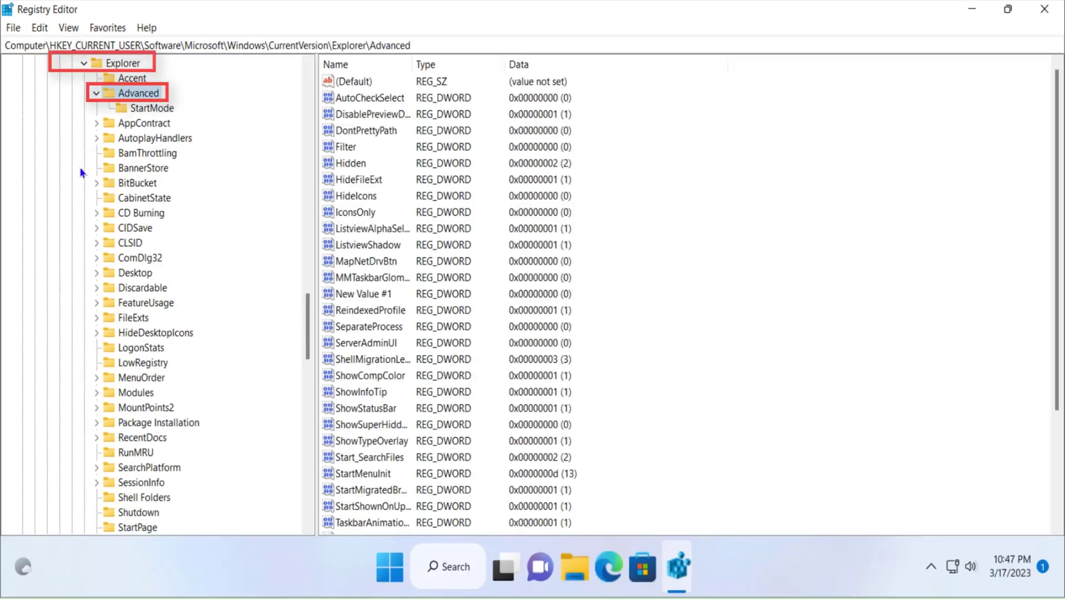
Create a new DWORD (32-bit) value in Explorer\Advanced and try naming it TaskbarSi
right_click(784, 223)
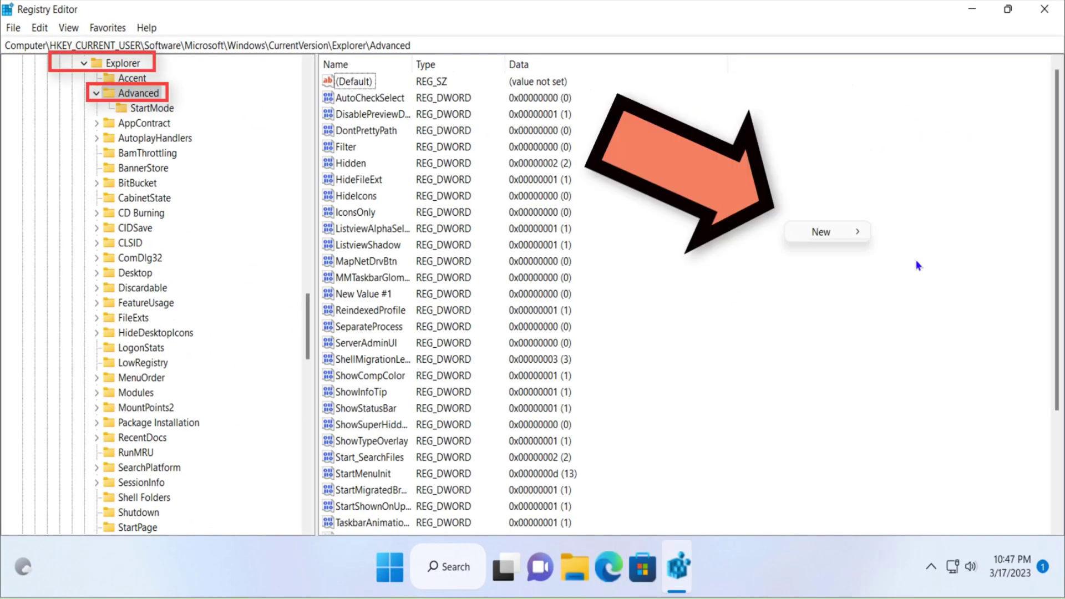
mouse_move(849, 241)
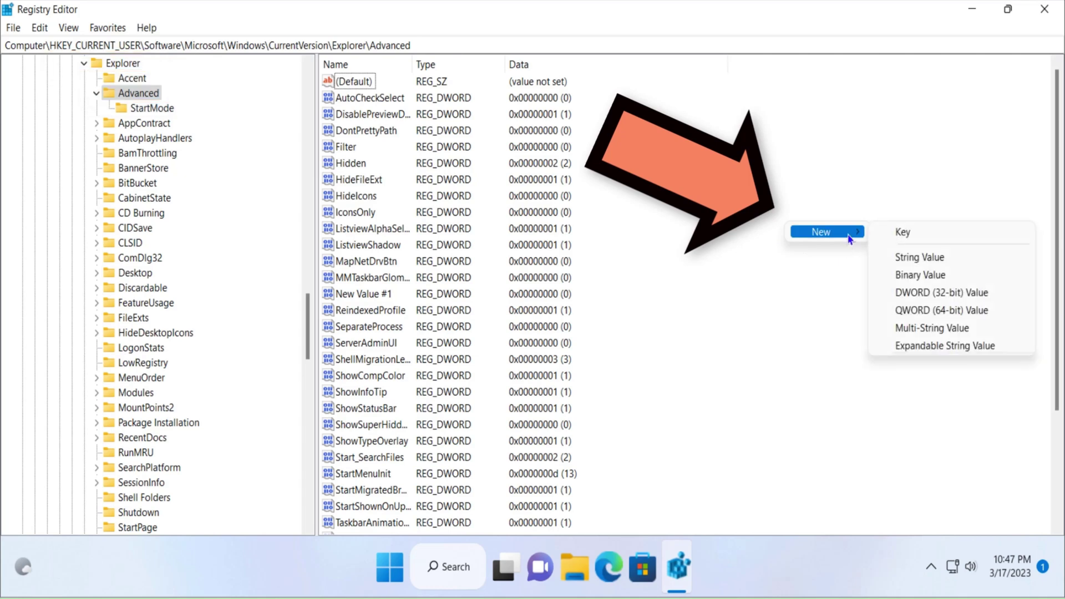
click(975, 294)
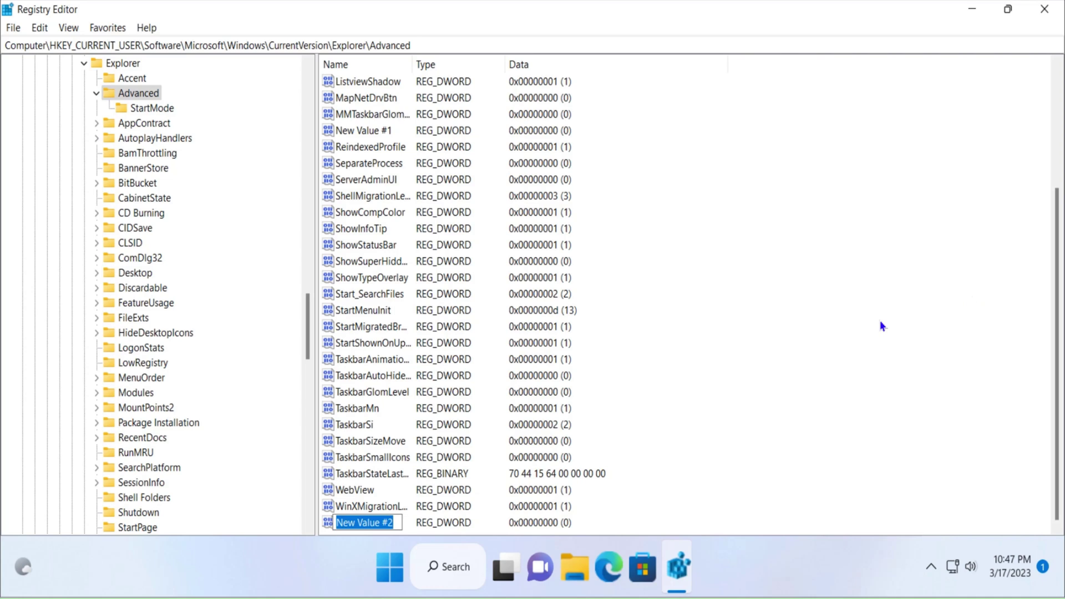
text(Ta)
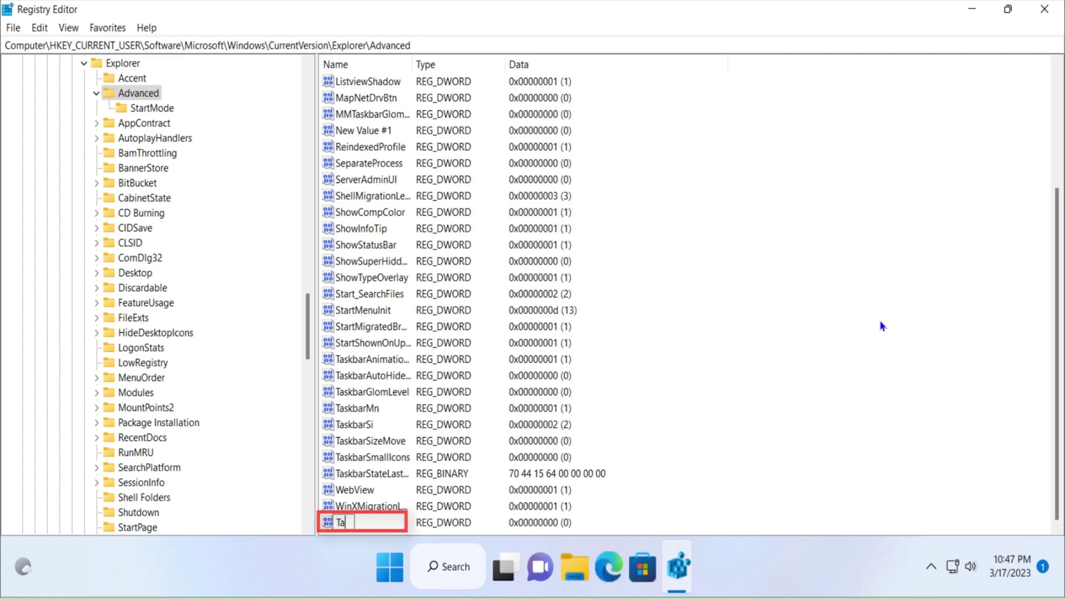
text(skbarSI)
key(BackSpace)
text(i)
key(Return)
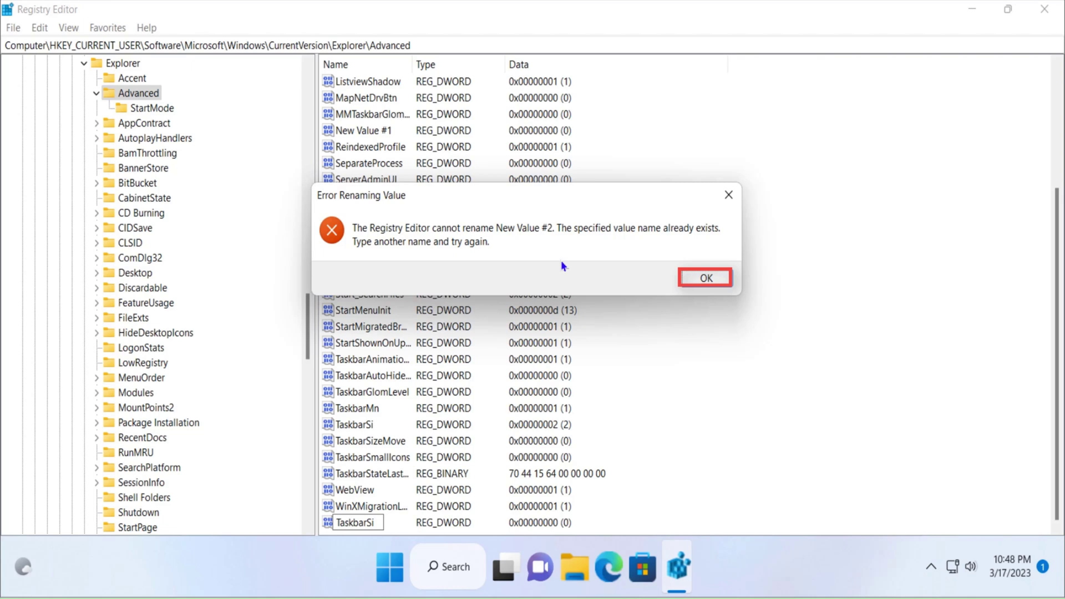
Dismiss the duplicate-name error and change the existing TaskbarSi value data from 2 to 0
click(719, 283)
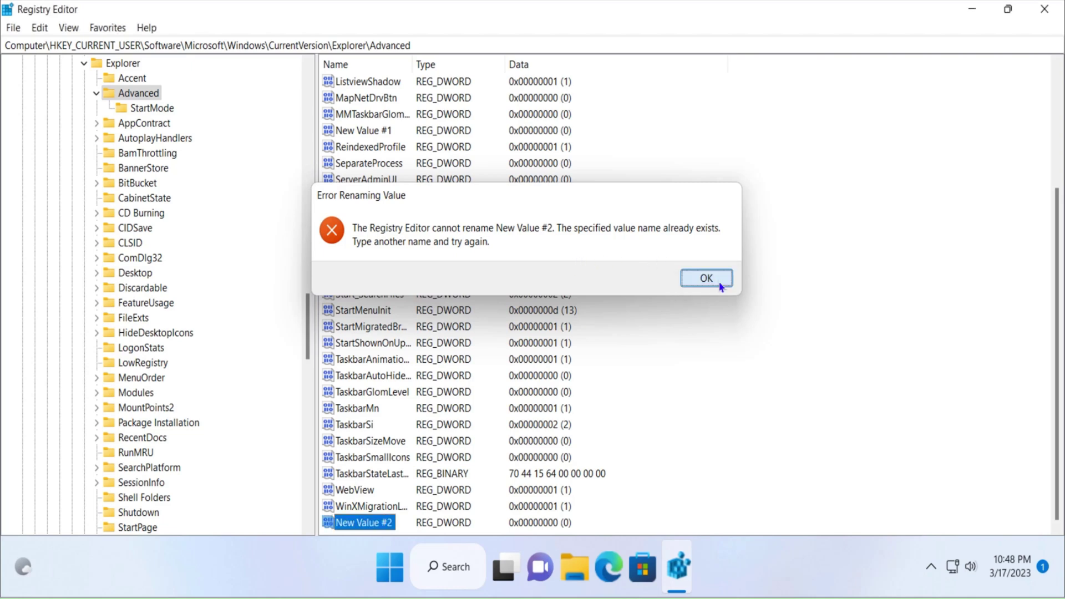
click(355, 426)
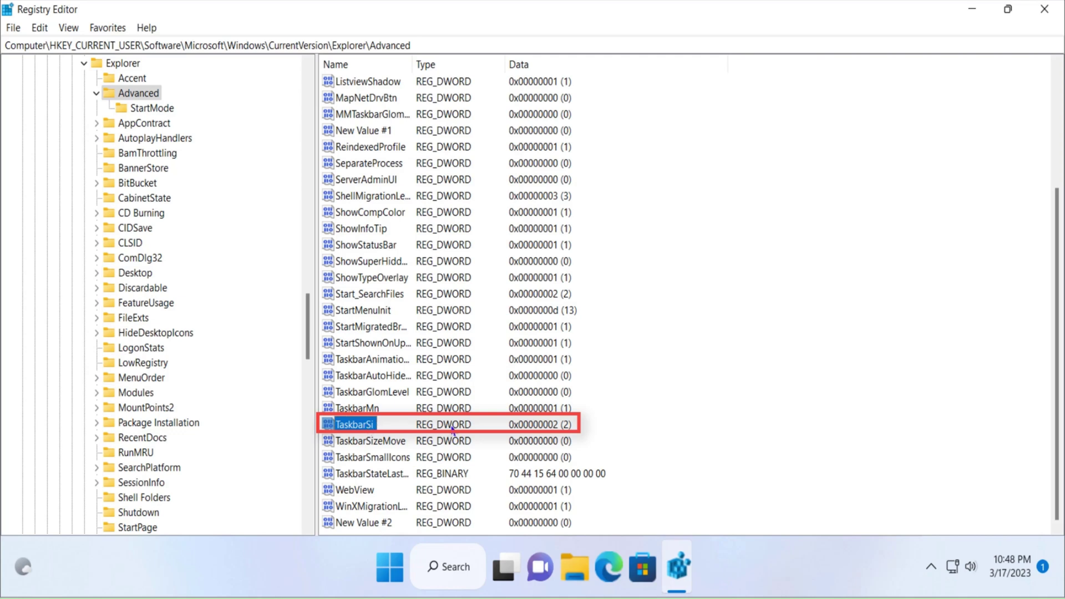
double_click(359, 427)
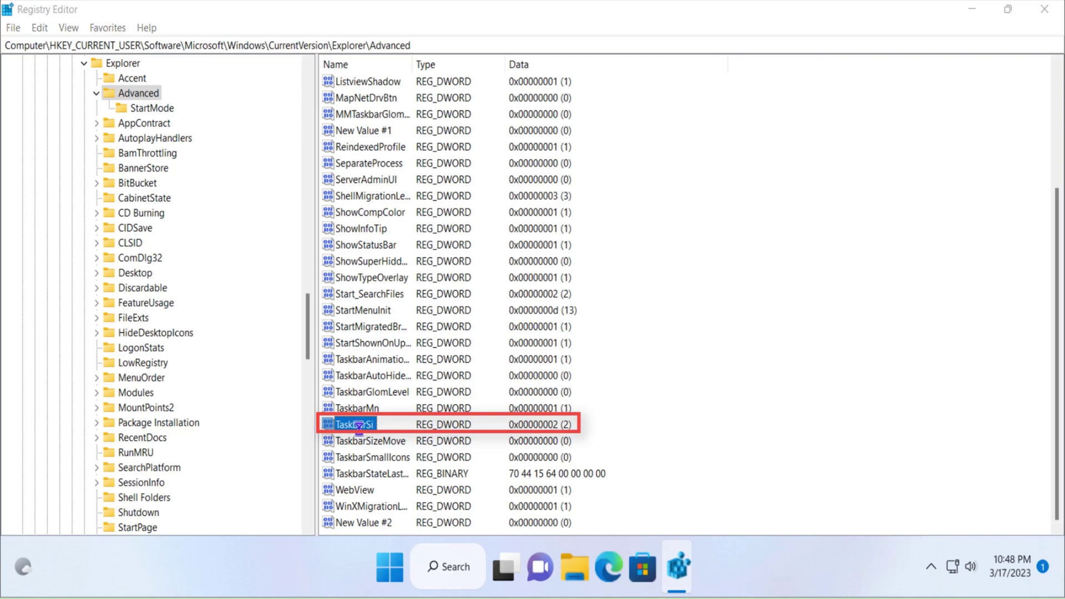
click(71, 165)
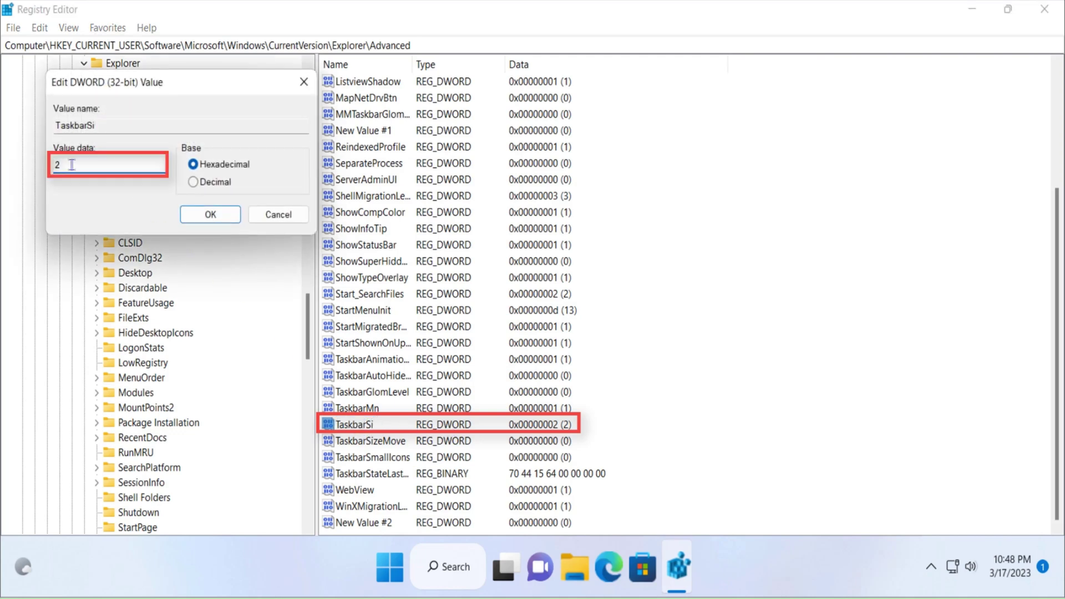
drag(71, 165, 54, 166)
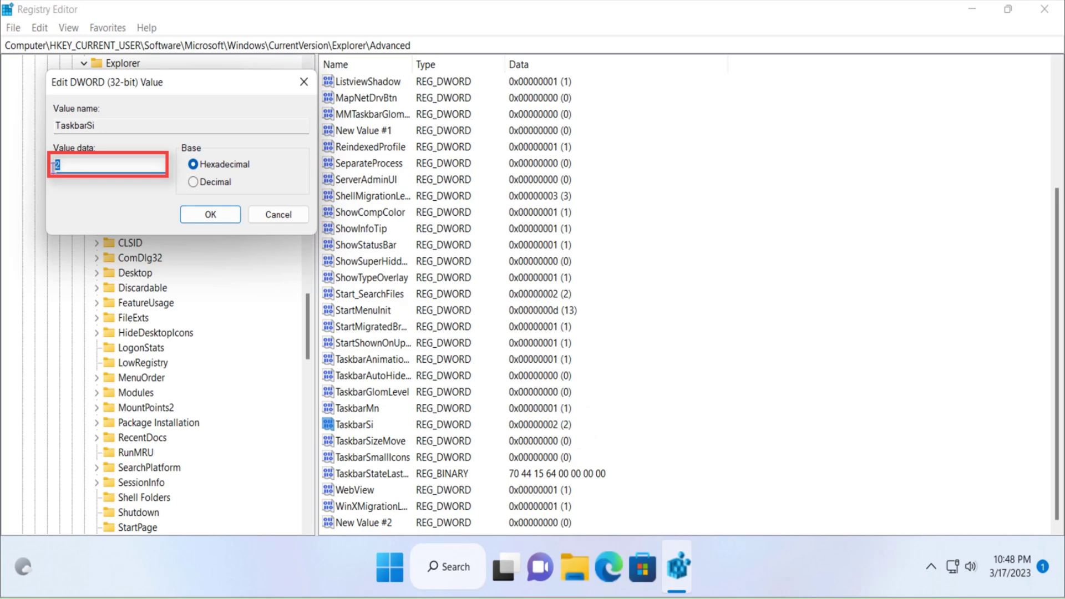
text(0)
click(214, 220)
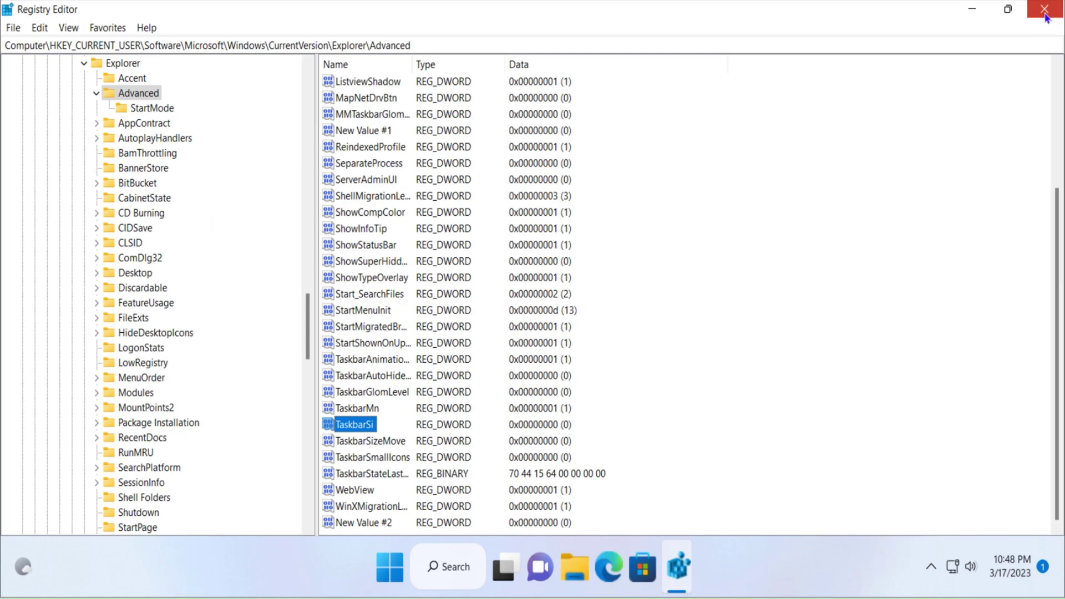
Close Registry Editor, restart Windows from the Start menu, and sign back in with the account password
click(1046, 11)
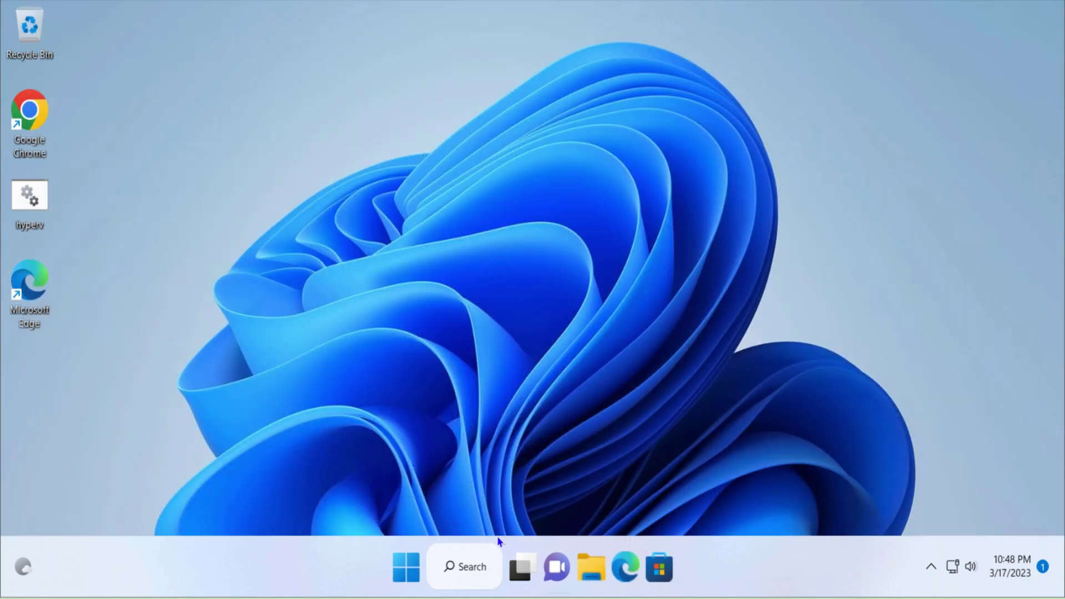
click(410, 564)
click(724, 497)
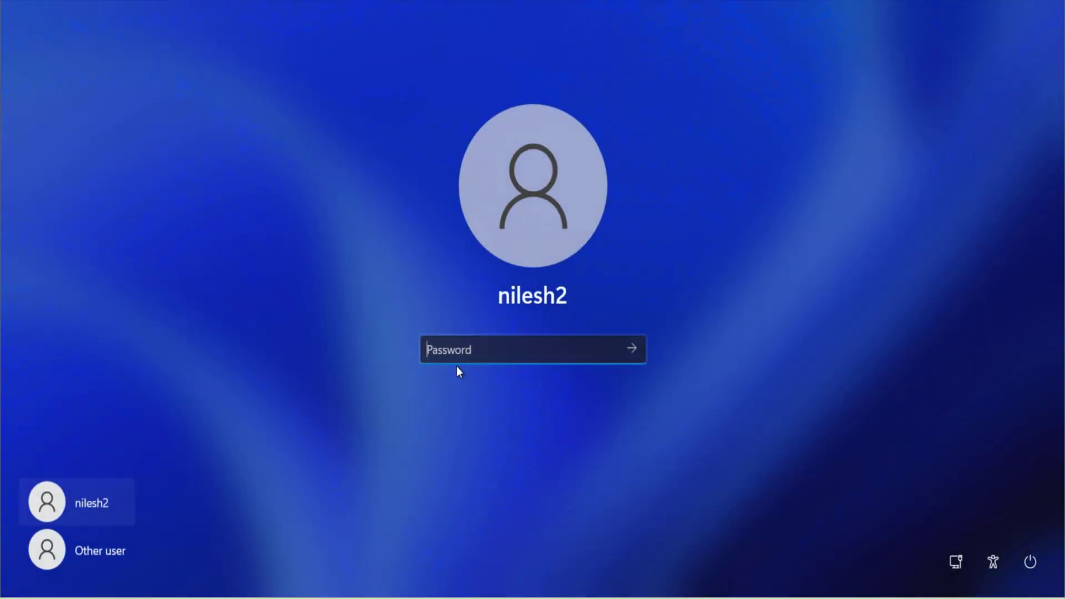
text(********)
key(Return)
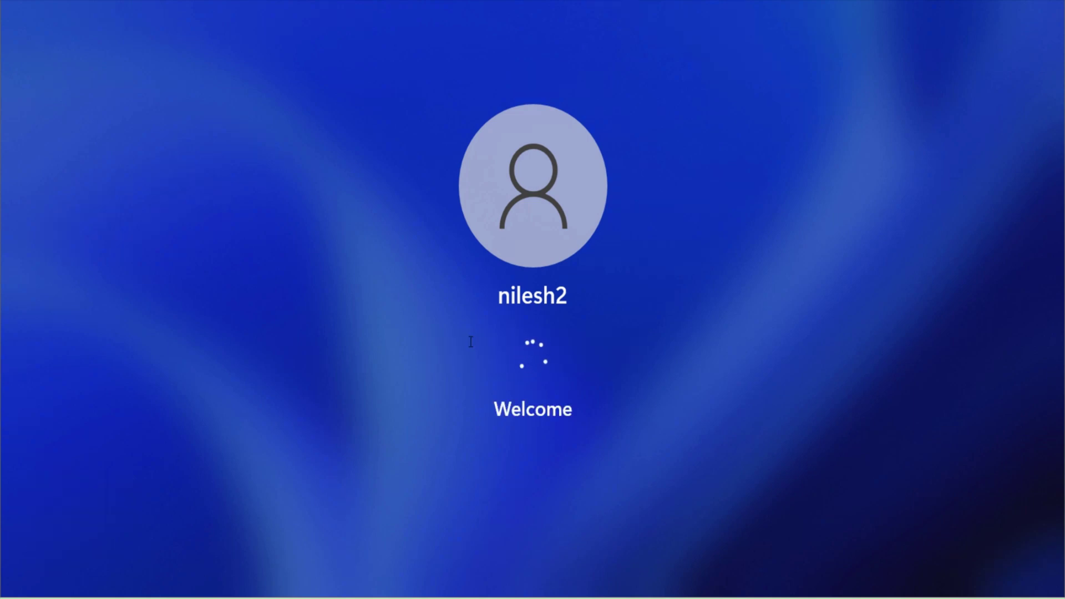